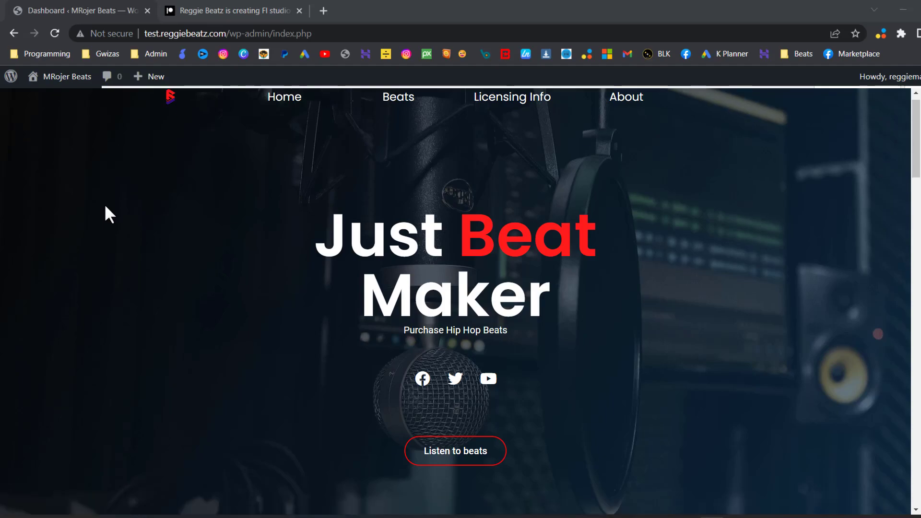
Scroll down through the Just Beat Maker demo homepage to preview it
{"action": "scroll", "coordinate": [106, 208], "scroll_direction": "down", "scroll_amount": 7}
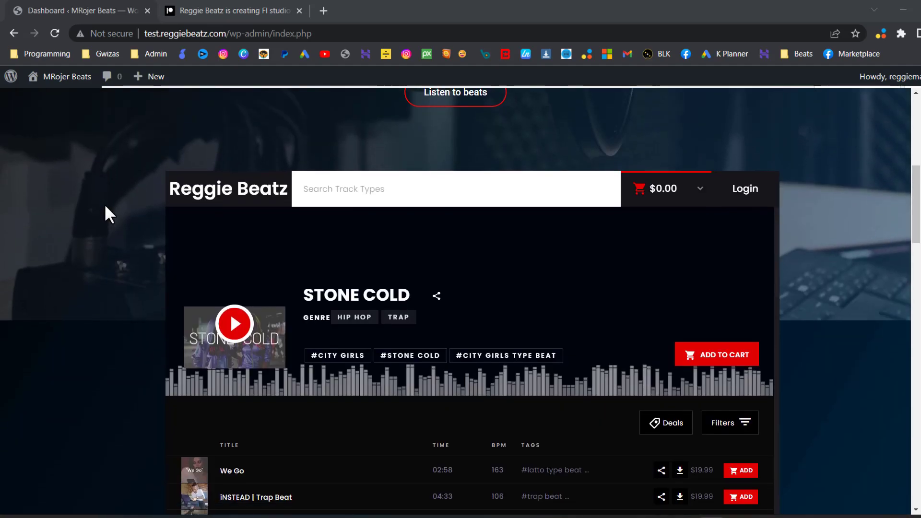
{"action": "scroll", "coordinate": [105, 207], "scroll_direction": "down", "scroll_amount": 7}
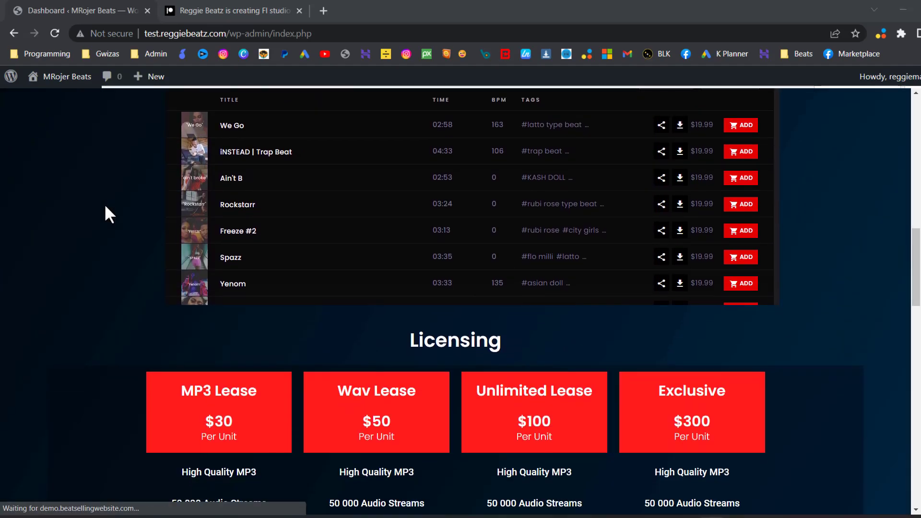
{"action": "scroll", "coordinate": [106, 207], "scroll_direction": "down", "scroll_amount": 1}
{"action": "scroll", "coordinate": [105, 207], "scroll_direction": "down", "scroll_amount": 3}
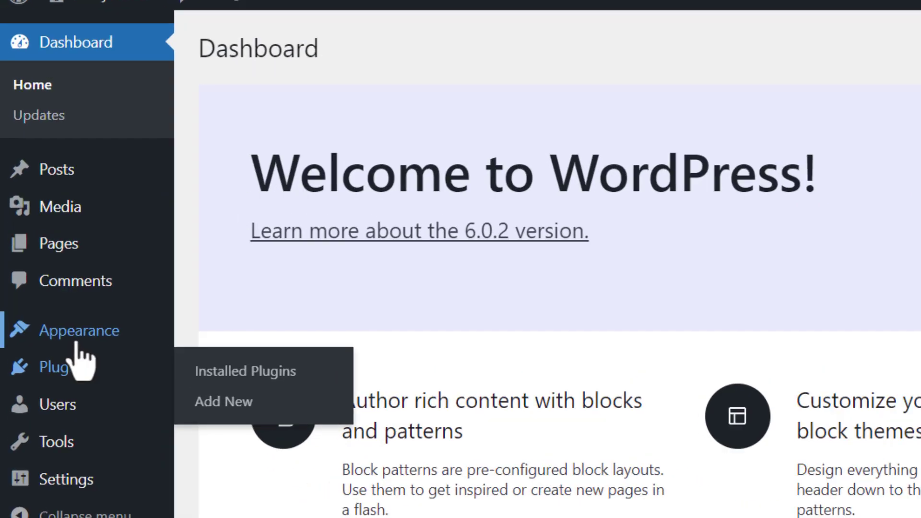
Find Hello Elementor in the theme directory, install it and activate it
{"action": "mouse_move", "coordinate": [44, 278]}
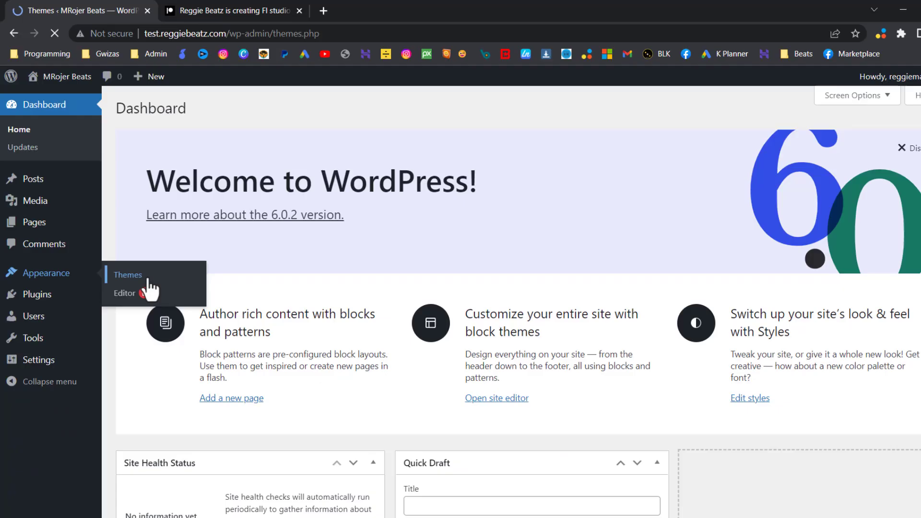
{"action": "left_click", "coordinate": [298, 367]}
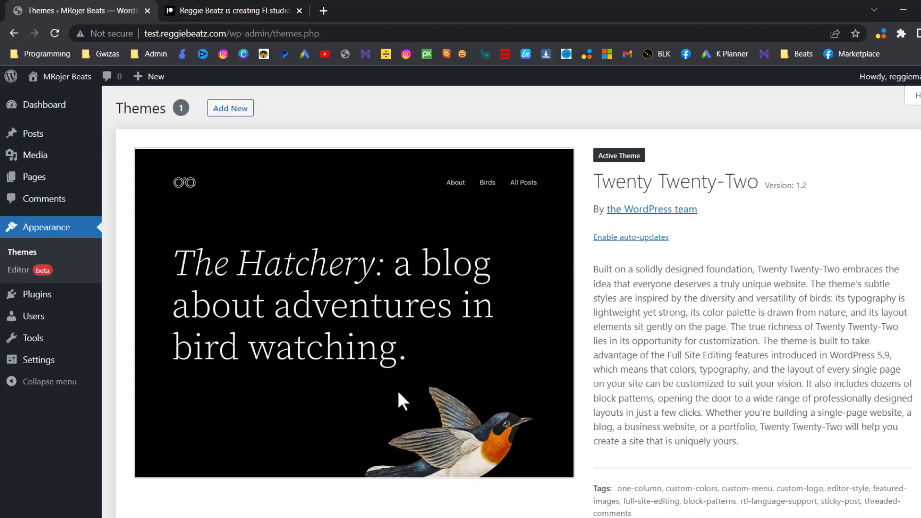
{"action": "left_click", "coordinate": [233, 109]}
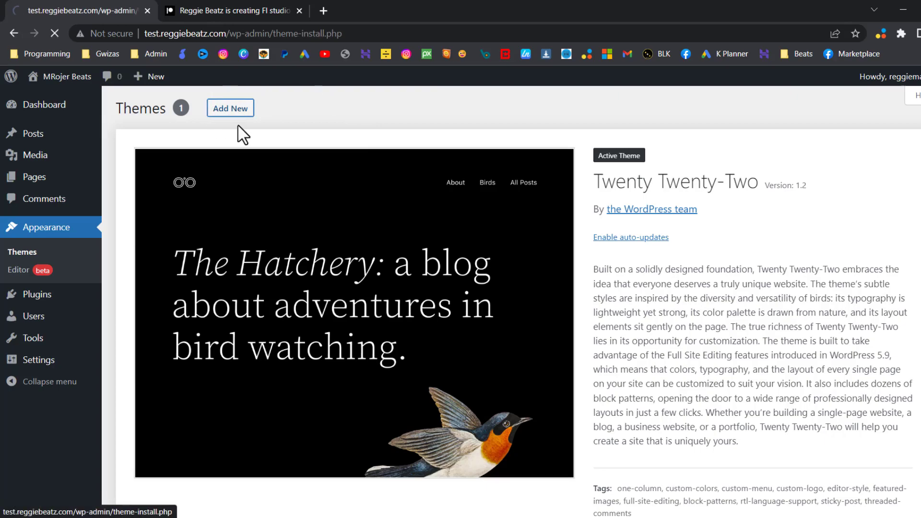
{"action": "left_click", "coordinate": [838, 149]}
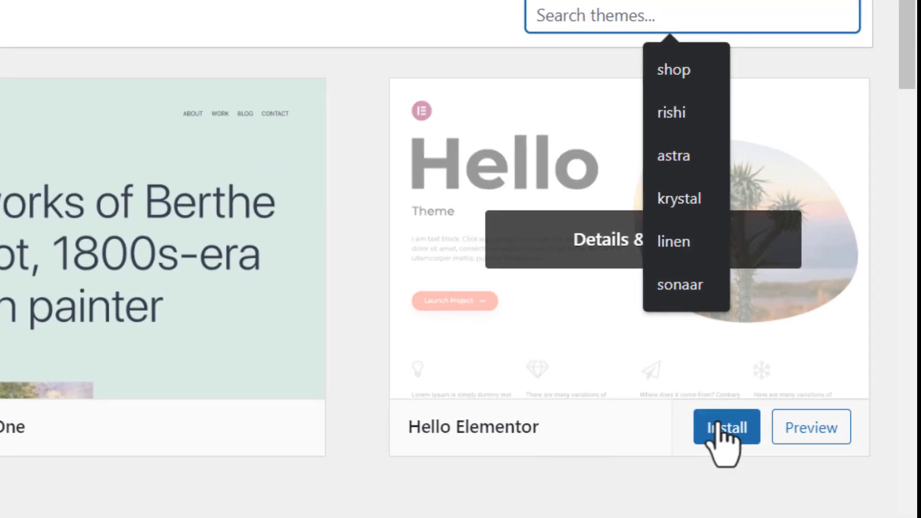
{"action": "left_click", "coordinate": [756, 420]}
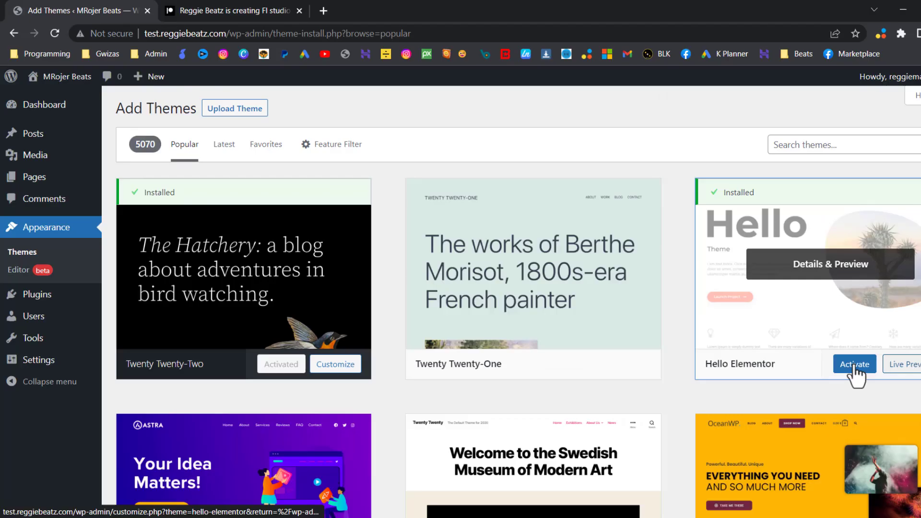
{"action": "left_click", "coordinate": [689, 428]}
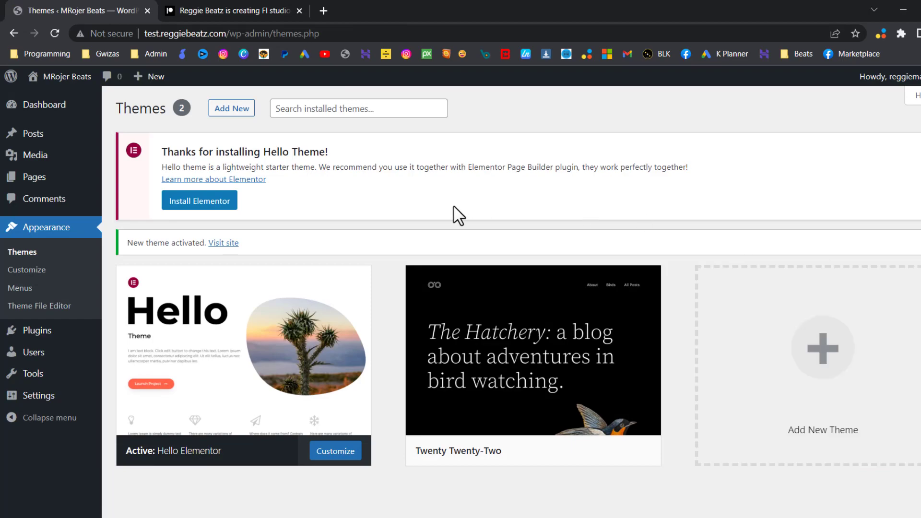
Open the live MRojer Beats site in a new tab via Visit Site, then return to Themes
{"action": "mouse_move", "coordinate": [183, 272]}
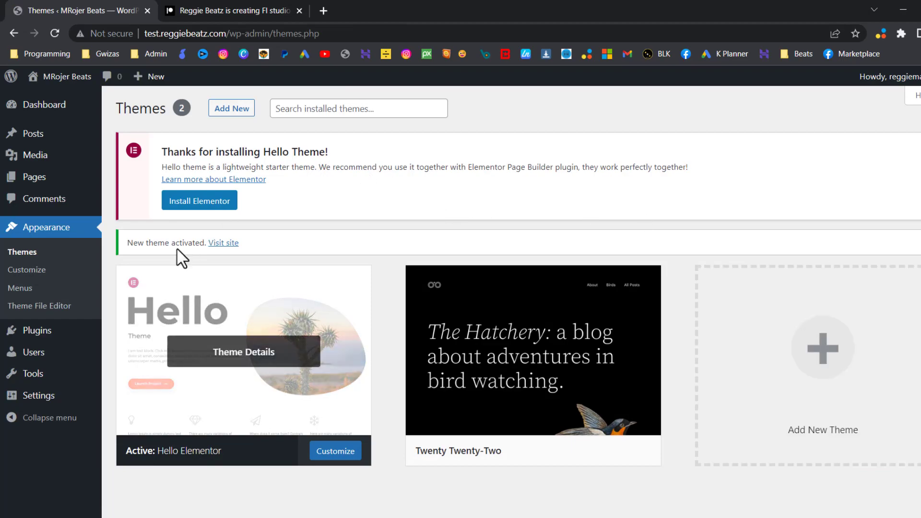
{"action": "mouse_move", "coordinate": [58, 79]}
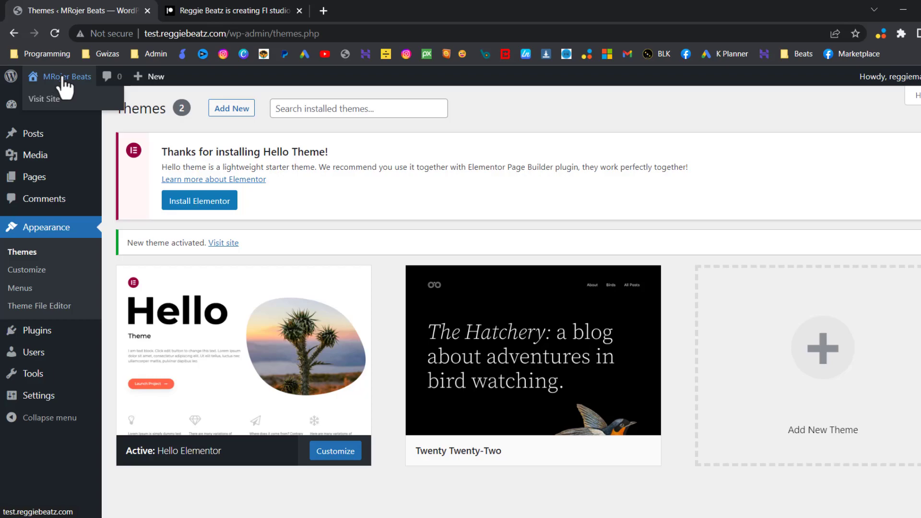
{"action": "right_click", "coordinate": [48, 102]}
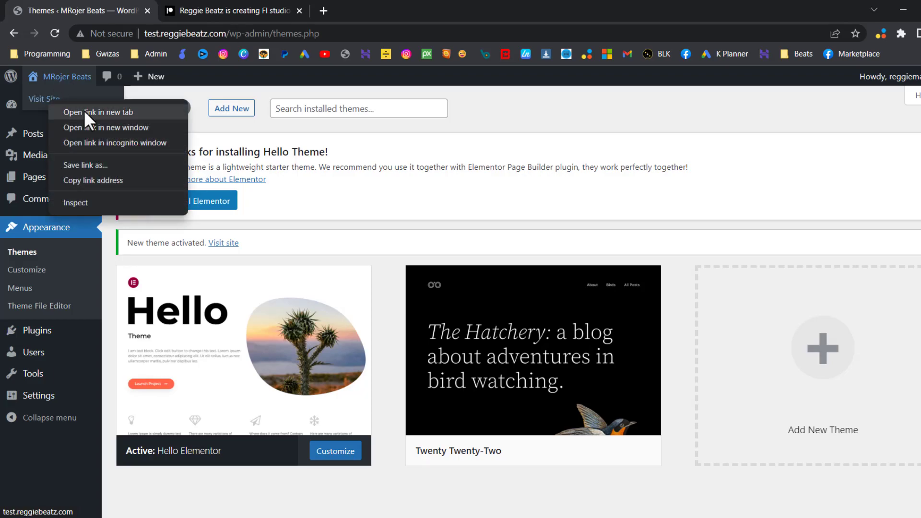
{"action": "left_click", "coordinate": [84, 112]}
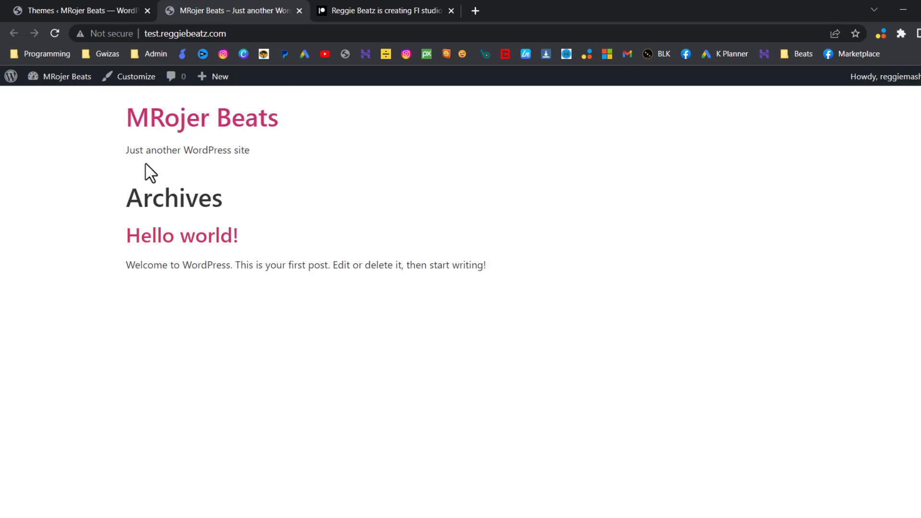
{"action": "left_click", "coordinate": [107, 9]}
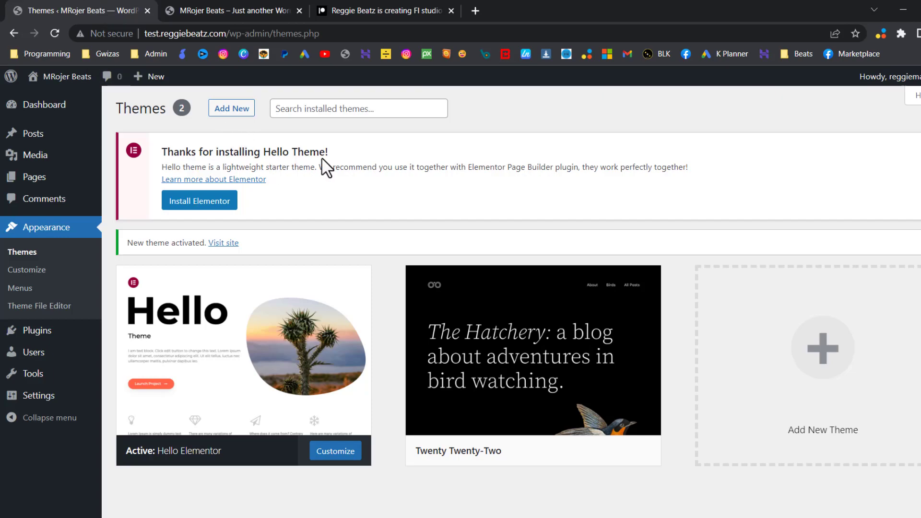
Download and save Just Beat Maker Kit.zip from the Patreon Elementor Kit post
{"action": "left_click", "coordinate": [418, 10]}
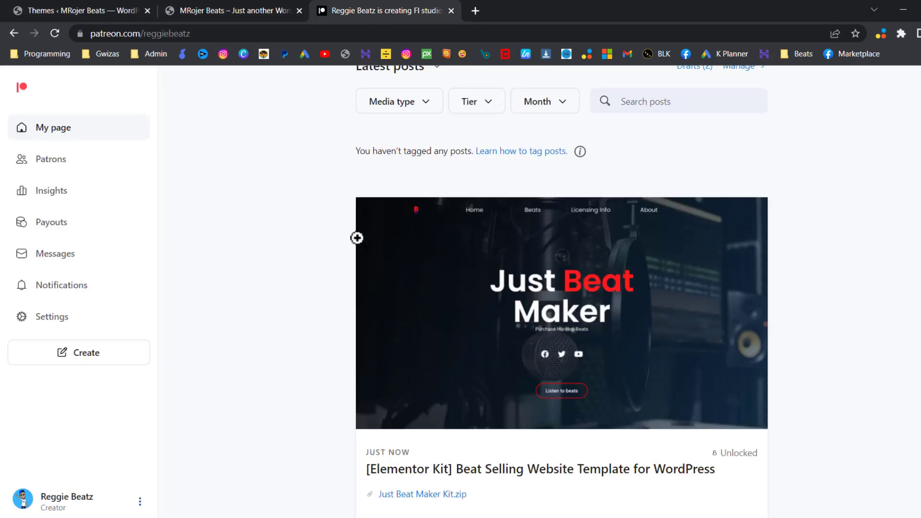
{"action": "scroll", "coordinate": [357, 238], "scroll_direction": "down", "scroll_amount": 4}
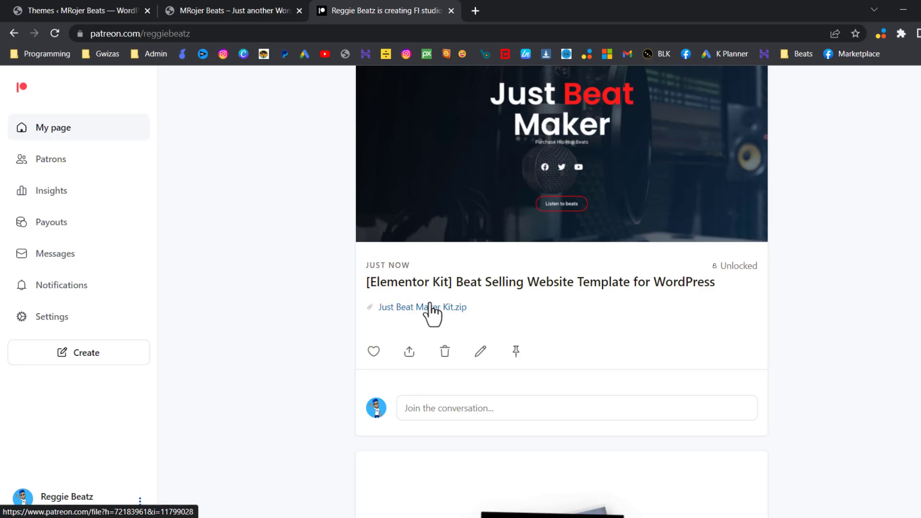
{"action": "scroll", "coordinate": [431, 314], "scroll_direction": "up", "scroll_amount": 3}
{"action": "scroll", "coordinate": [452, 376], "scroll_direction": "down", "scroll_amount": 1}
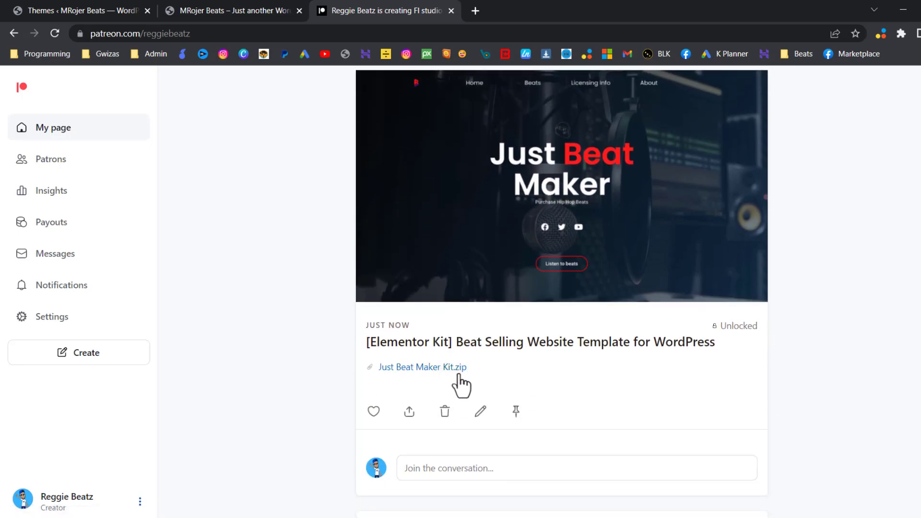
{"action": "left_click", "coordinate": [458, 376]}
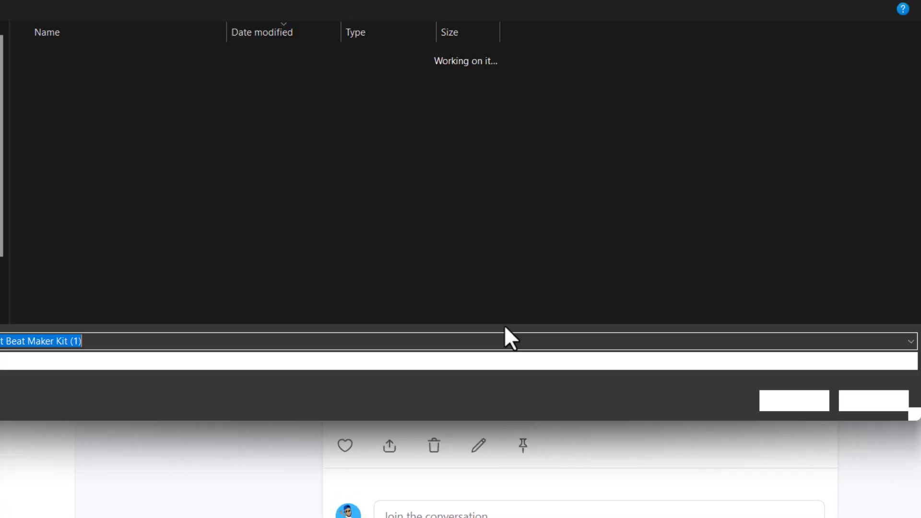
{"action": "left_click", "coordinate": [799, 403]}
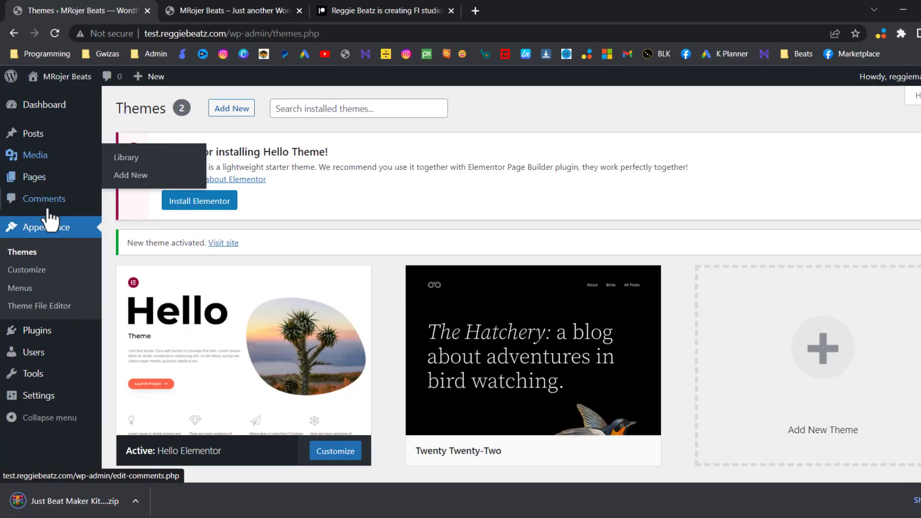
Search Add Plugins for 'elementor', then install and activate Elementor Website Builder
{"action": "mouse_move", "coordinate": [43, 338]}
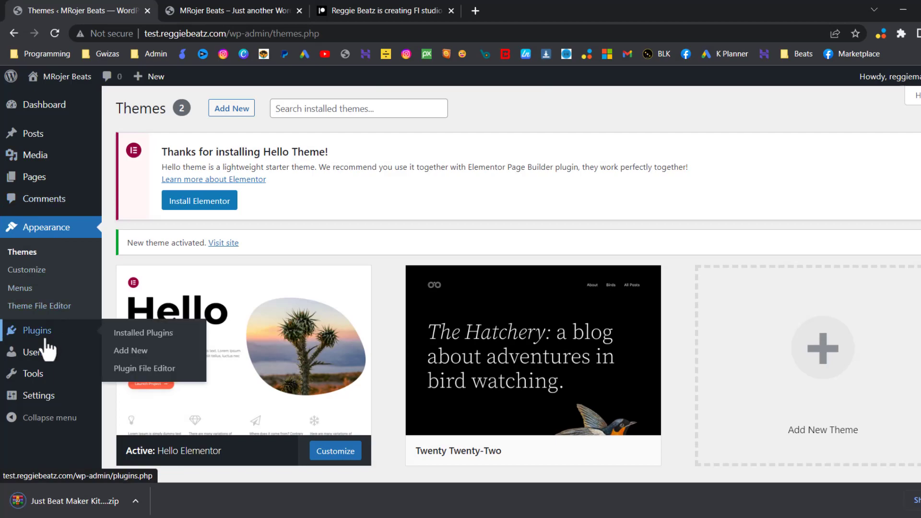
{"action": "left_click", "coordinate": [143, 355]}
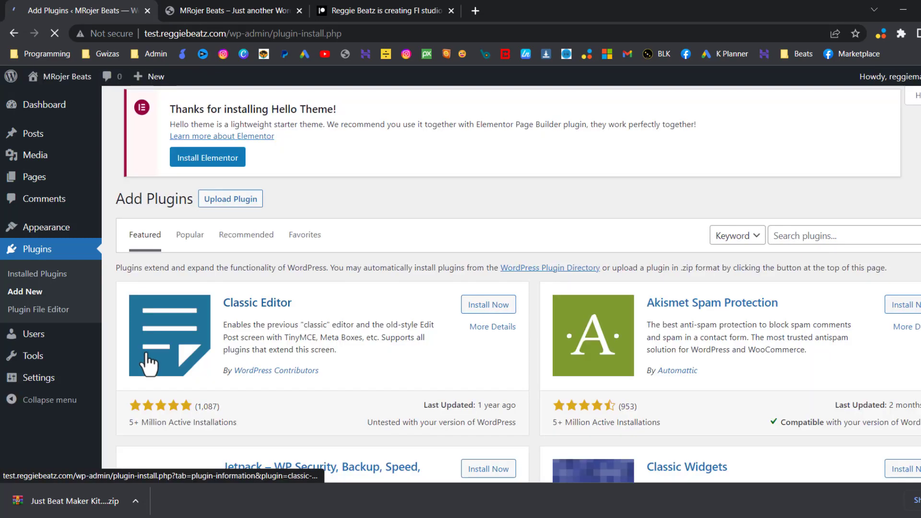
{"action": "left_click", "coordinate": [827, 236]}
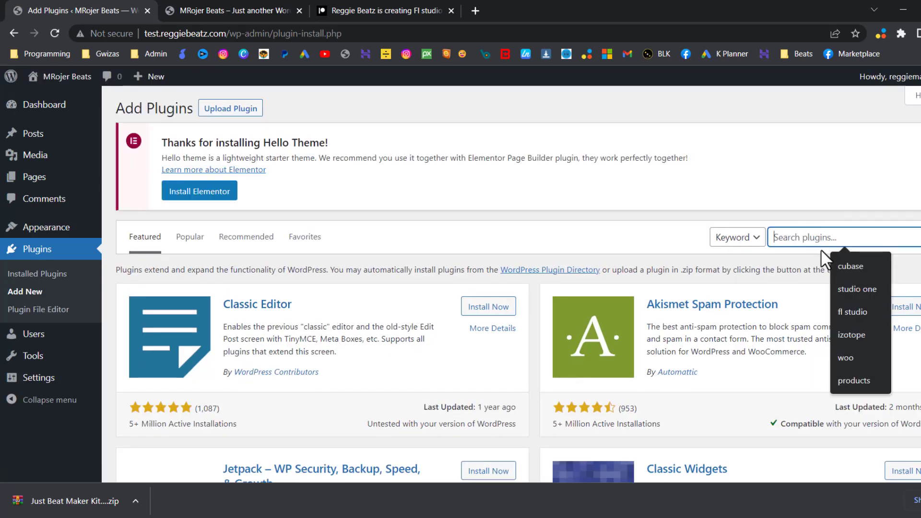
{"action": "left_click", "coordinate": [835, 233]}
{"action": "left_click", "coordinate": [835, 234]}
{"action": "type", "text": "eleme"}
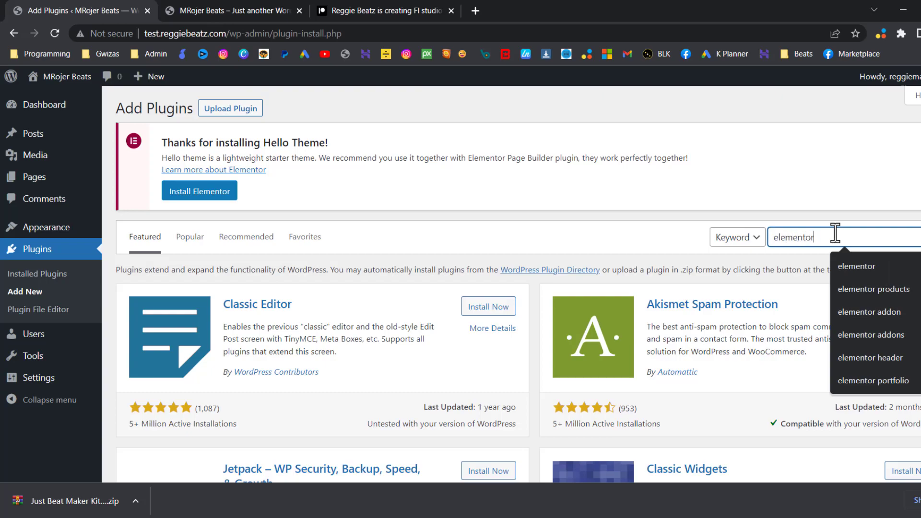
{"action": "type", "text": "ntor"}
{"action": "key", "text": "Return"}
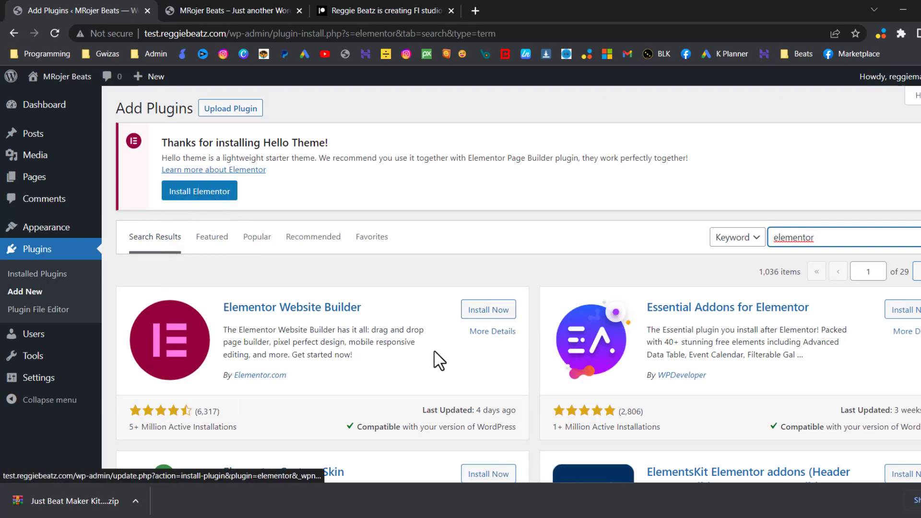
{"action": "left_click", "coordinate": [488, 311]}
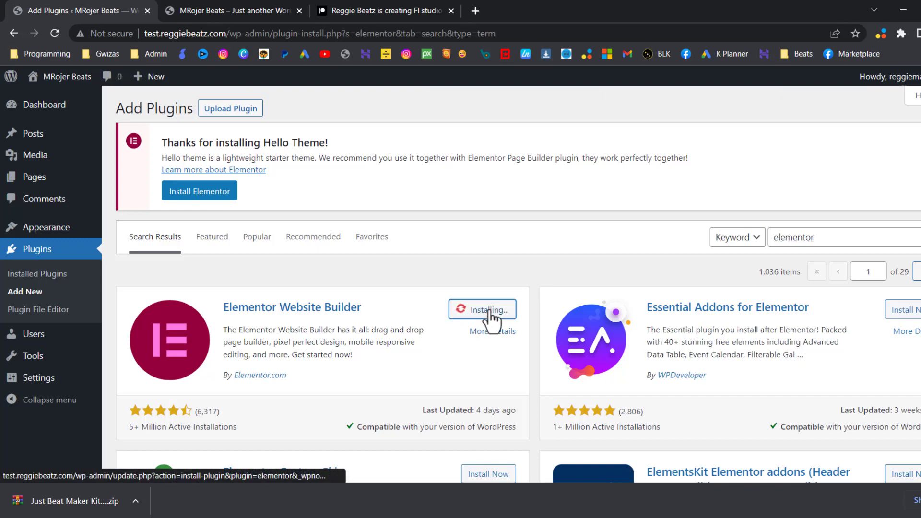
{"action": "left_click", "coordinate": [498, 311]}
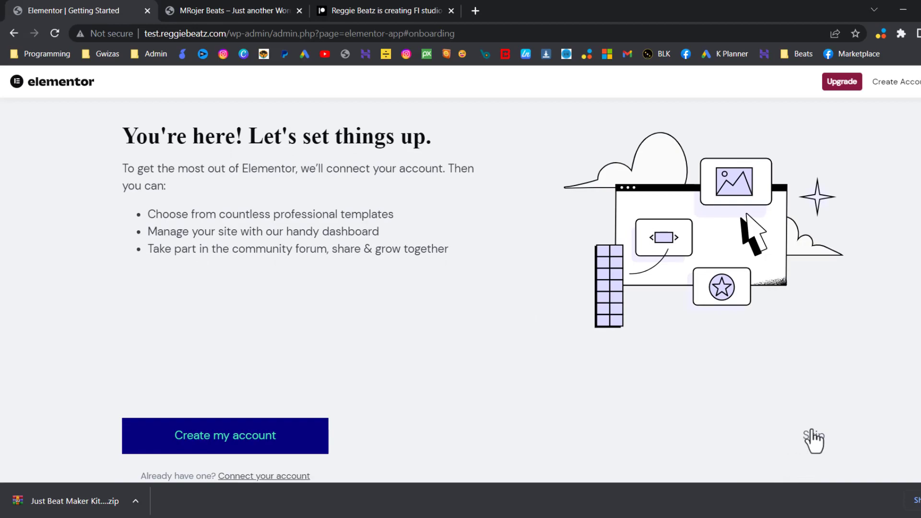
Skip all four Elementor onboarding steps: account, site name, logo and getting-started choice
{"action": "left_click", "coordinate": [814, 437]}
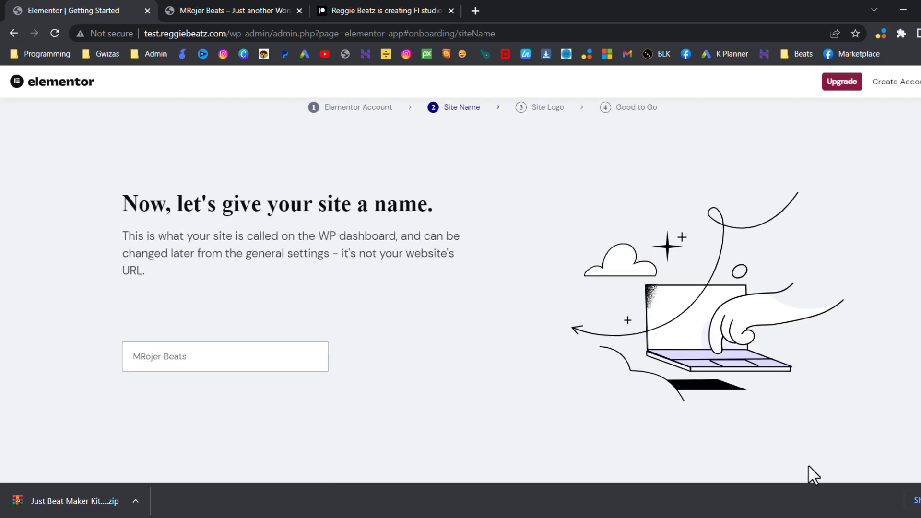
{"action": "left_click", "coordinate": [810, 466]}
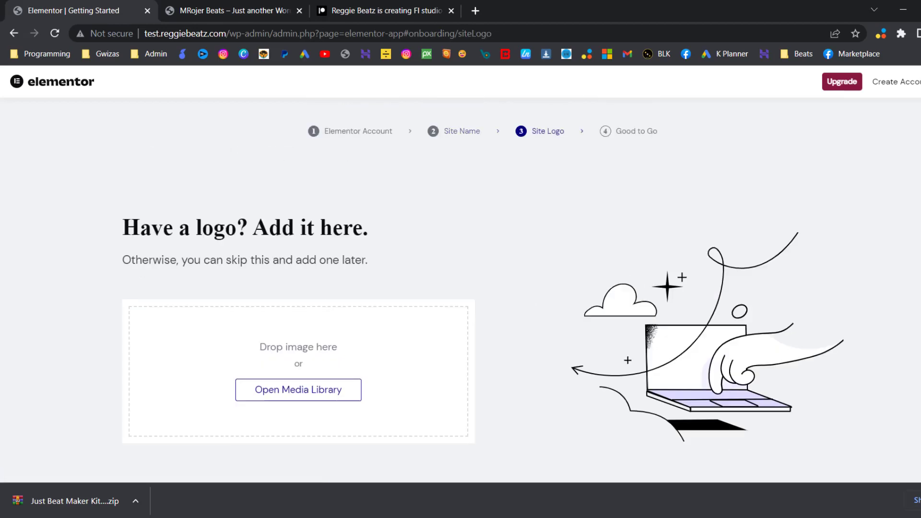
{"action": "left_click", "coordinate": [813, 466]}
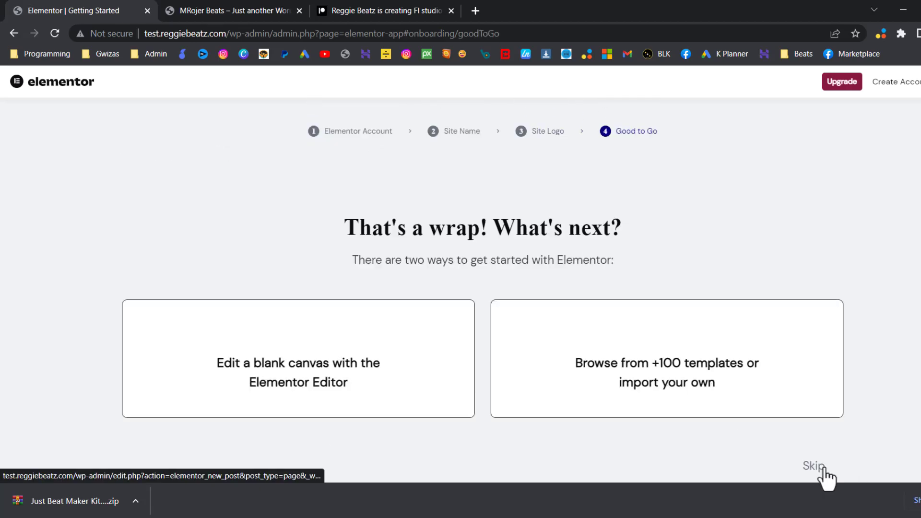
{"action": "left_click", "coordinate": [812, 468]}
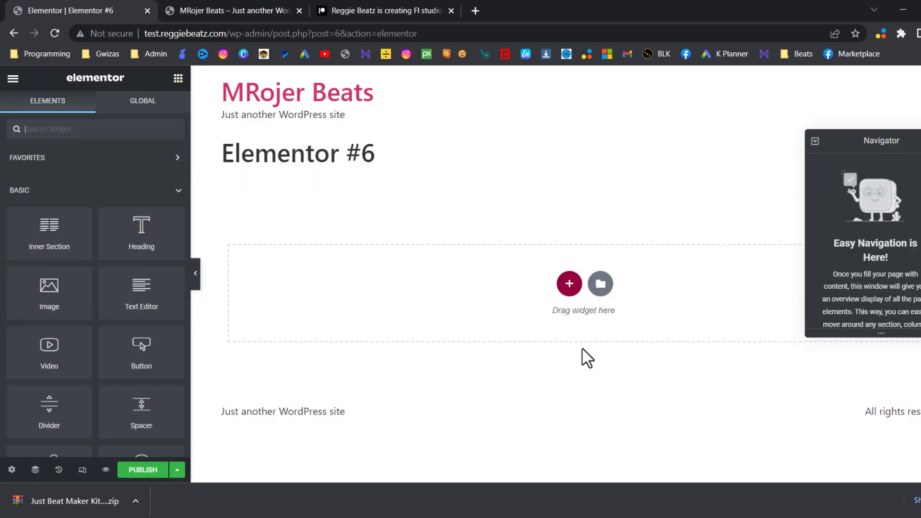
Exit the Elementor #6 editor with Decide Later and return to the Pages list
{"action": "left_click", "coordinate": [12, 78]}
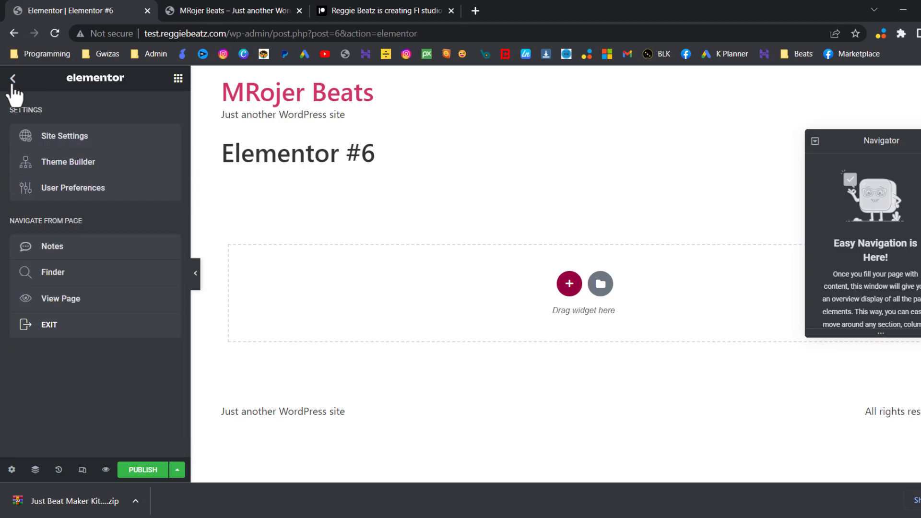
{"action": "left_click", "coordinate": [68, 330]}
{"action": "left_click", "coordinate": [420, 334]}
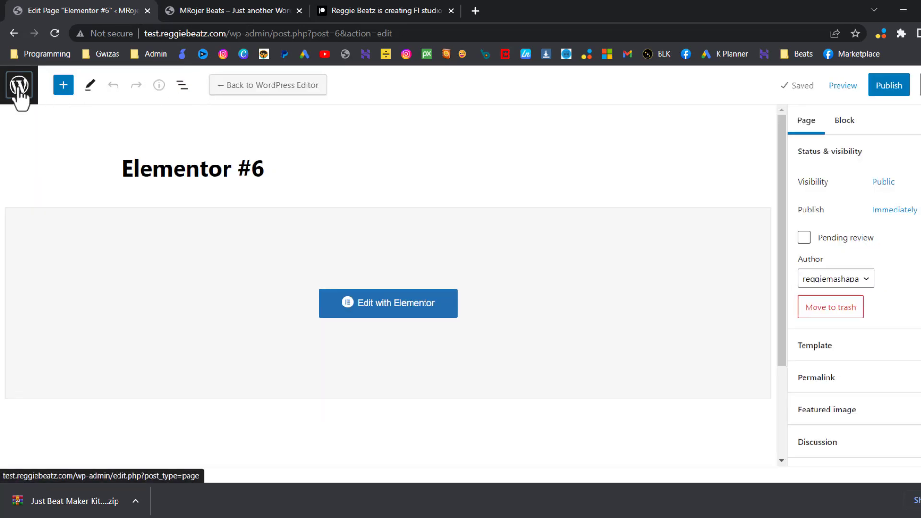
{"action": "left_click", "coordinate": [18, 90]}
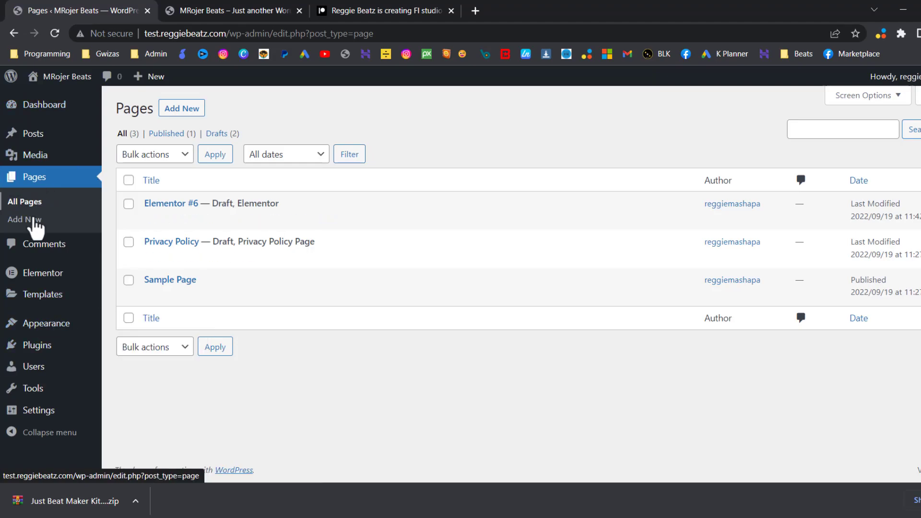
Go to Elementor Tools' Import / Export Kit tab and start a kit import
{"action": "mouse_move", "coordinate": [33, 280]}
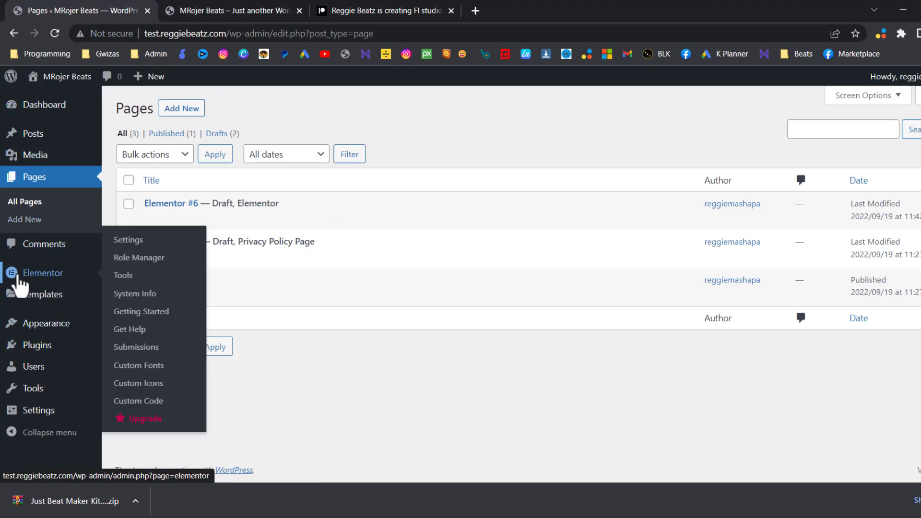
{"action": "left_click", "coordinate": [134, 280]}
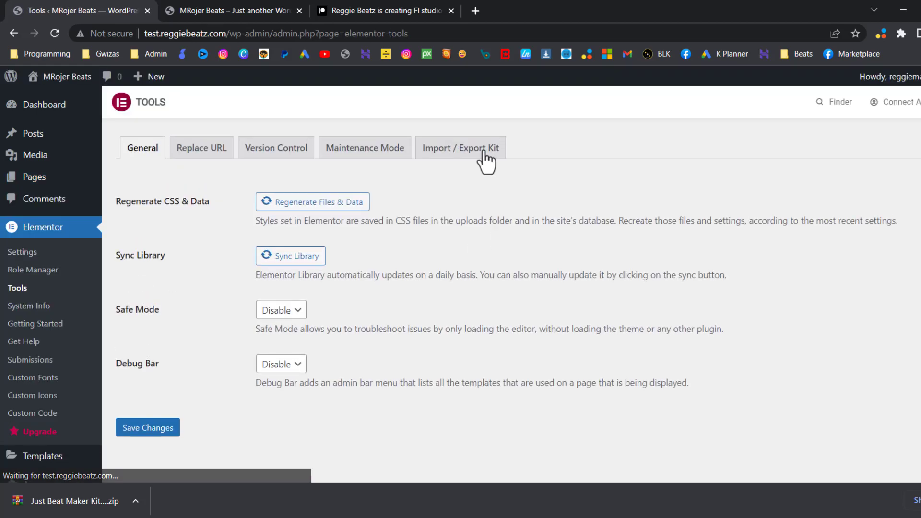
{"action": "left_click", "coordinate": [483, 153]}
{"action": "scroll", "coordinate": [484, 163], "scroll_direction": "down", "scroll_amount": 2}
{"action": "scroll", "coordinate": [484, 163], "scroll_direction": "down", "scroll_amount": 1}
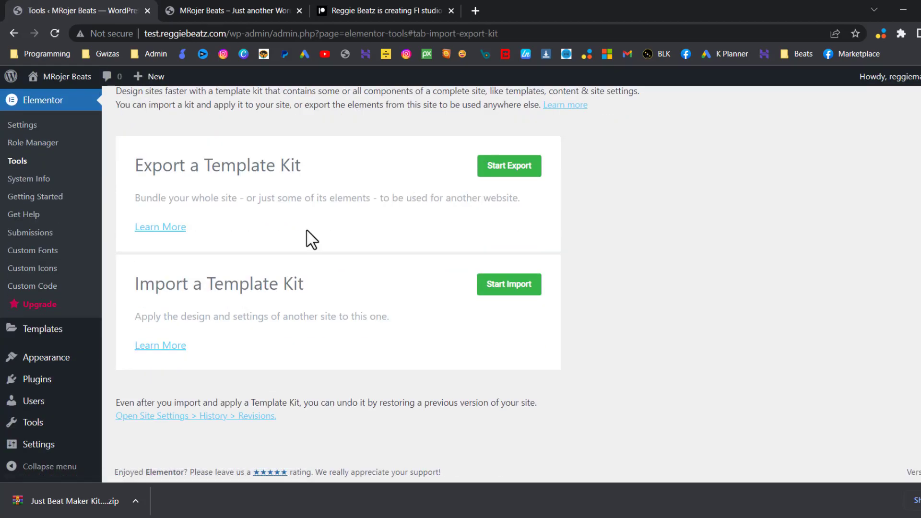
{"action": "left_click", "coordinate": [521, 296]}
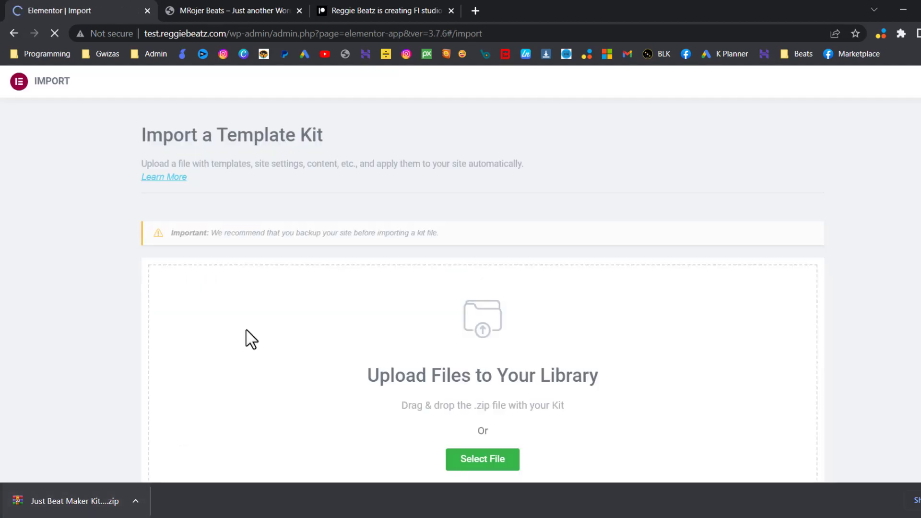
Upload Just Beat Maker Kit.zip, import all kit parts, and enable unfiltered uploads
{"action": "scroll", "coordinate": [455, 359], "scroll_direction": "down", "scroll_amount": 1}
{"action": "left_click_drag", "start_coordinate": [63, 513], "coordinate": [514, 275]}
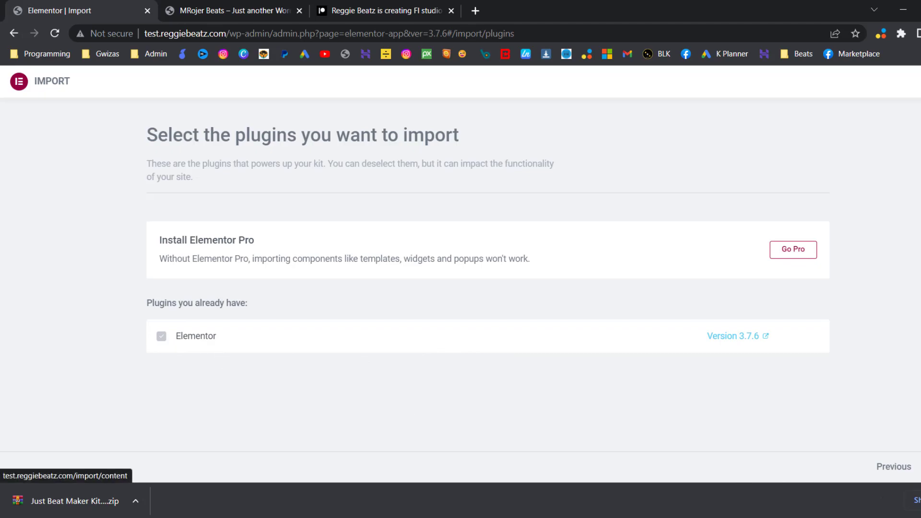
{"action": "left_click", "coordinate": [917, 466]}
{"action": "scroll", "coordinate": [393, 296], "scroll_direction": "down", "scroll_amount": 2}
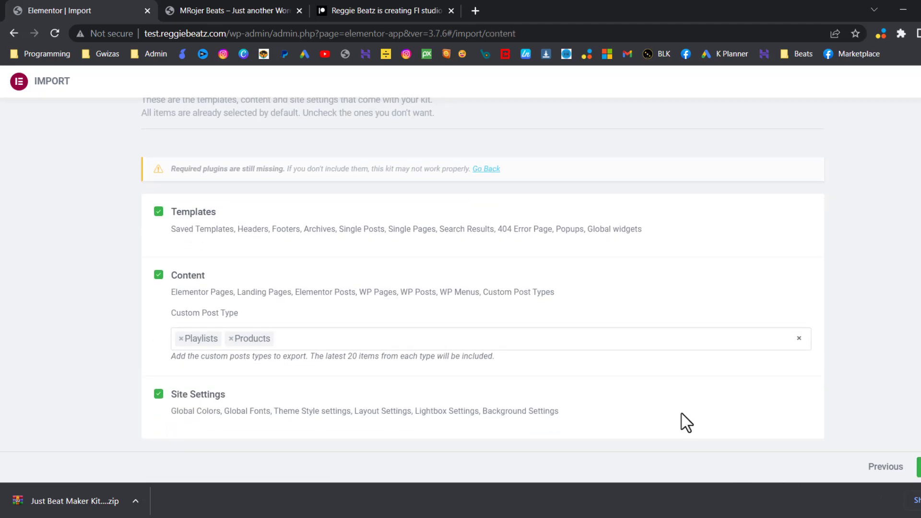
{"action": "left_click", "coordinate": [917, 466]}
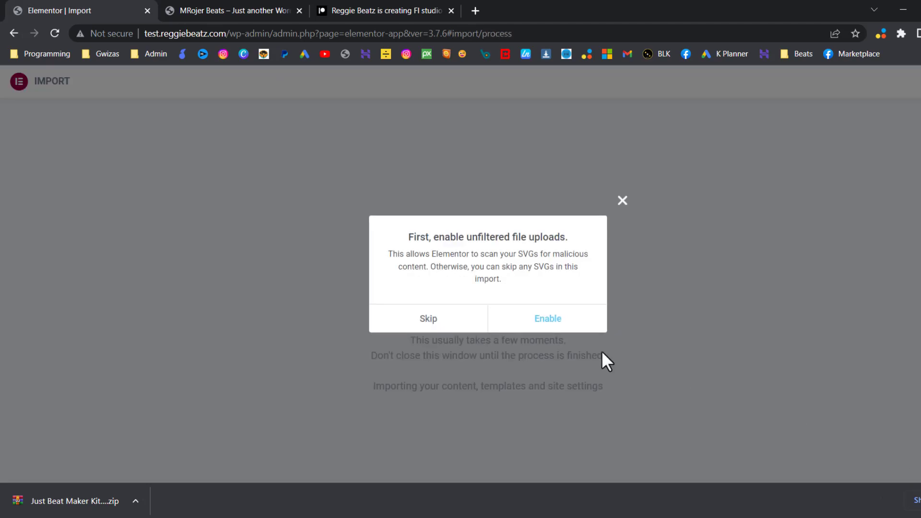
{"action": "left_click", "coordinate": [541, 323]}
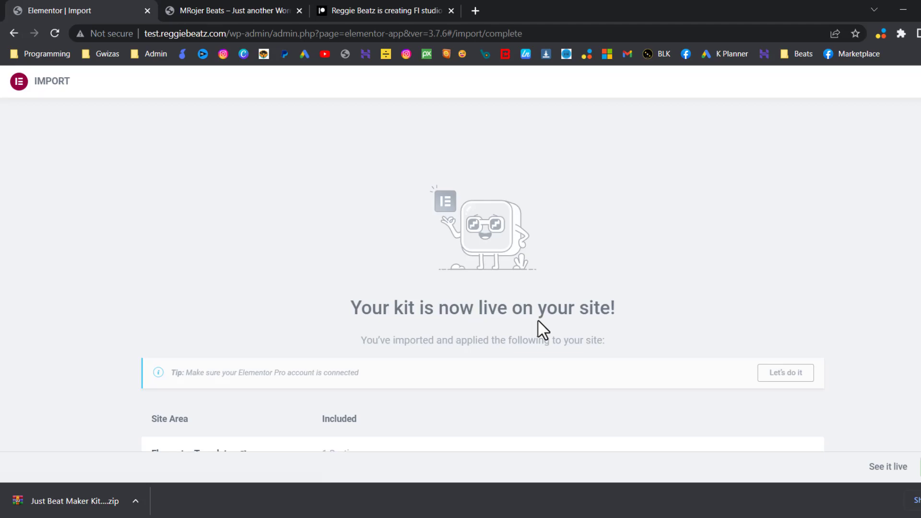
{"action": "scroll", "coordinate": [539, 323], "scroll_direction": "down", "scroll_amount": 3}
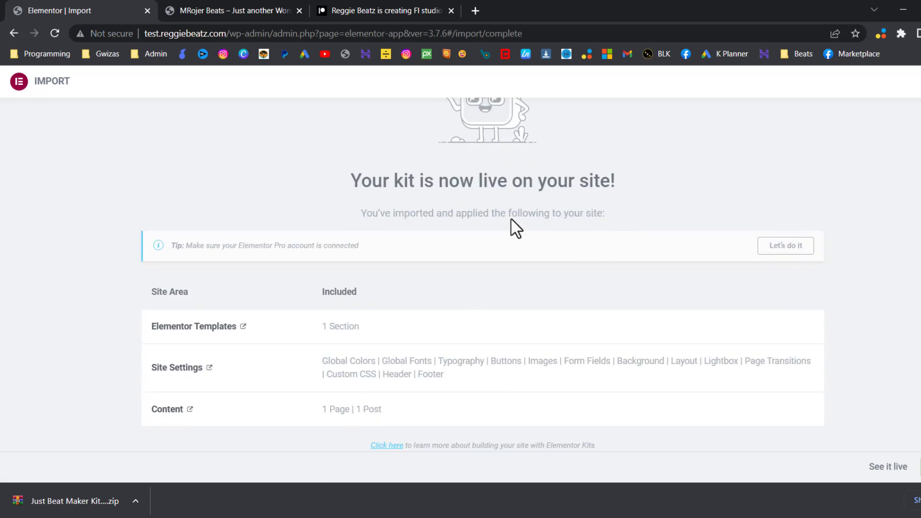
Reload the MRojer Beats site and scroll to the Reggie Beatz tracks priced at $19.99
{"action": "left_click", "coordinate": [242, 10]}
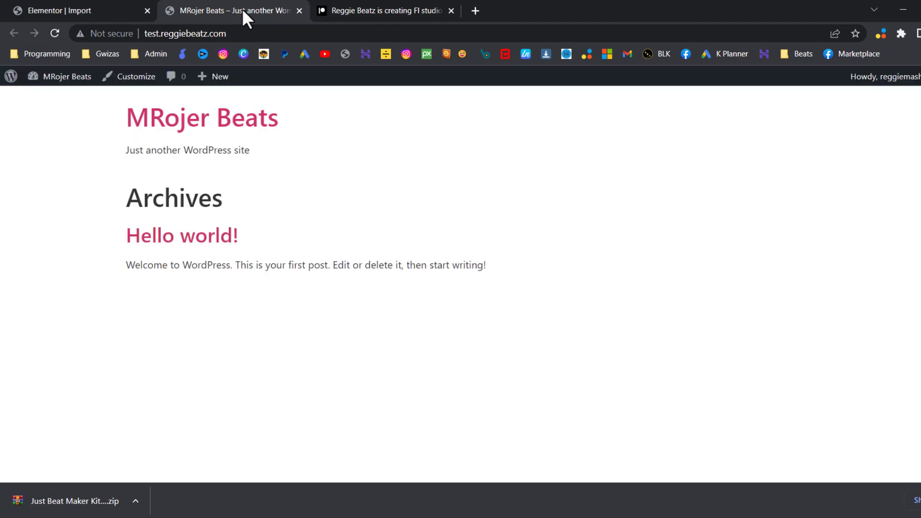
{"action": "left_click", "coordinate": [54, 33]}
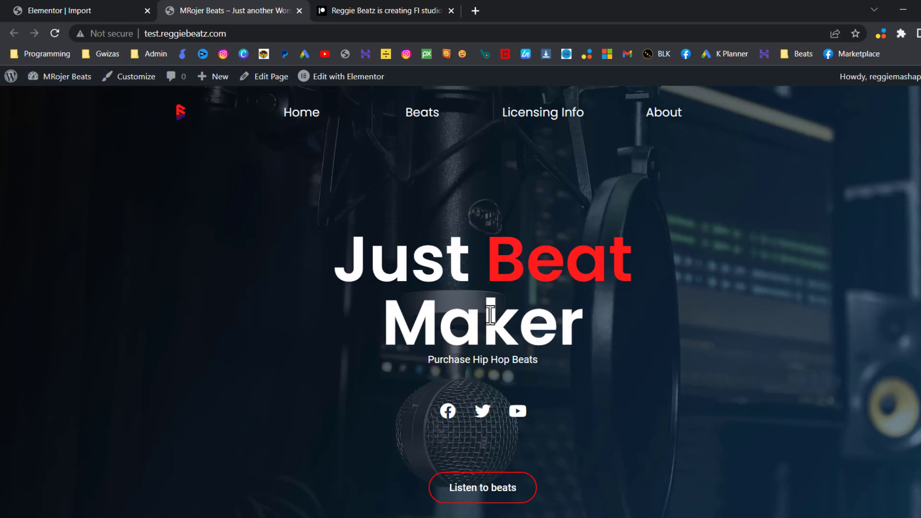
{"action": "scroll", "coordinate": [489, 315], "scroll_direction": "down", "scroll_amount": 4}
{"action": "scroll", "coordinate": [488, 313], "scroll_direction": "up", "scroll_amount": 4}
{"action": "scroll", "coordinate": [175, 410], "scroll_direction": "down", "scroll_amount": 9}
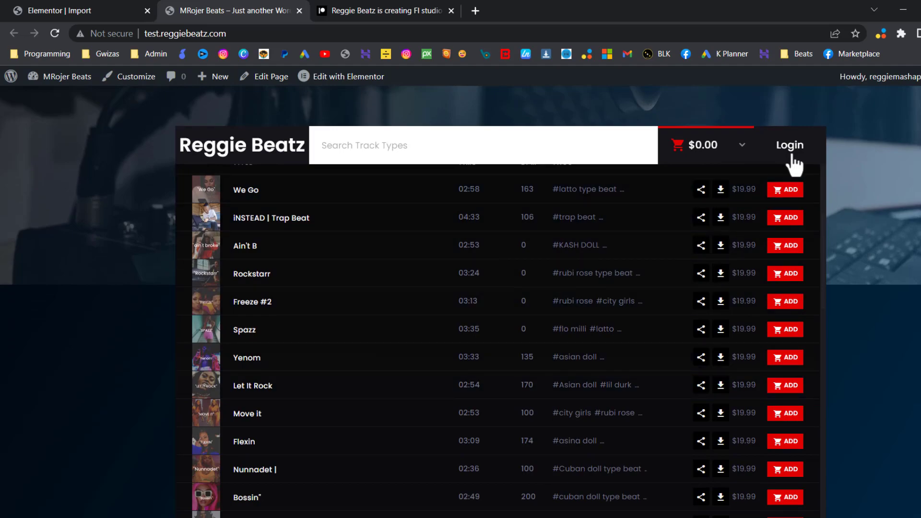
{"action": "scroll", "coordinate": [527, 352], "scroll_direction": "down", "scroll_amount": 3}
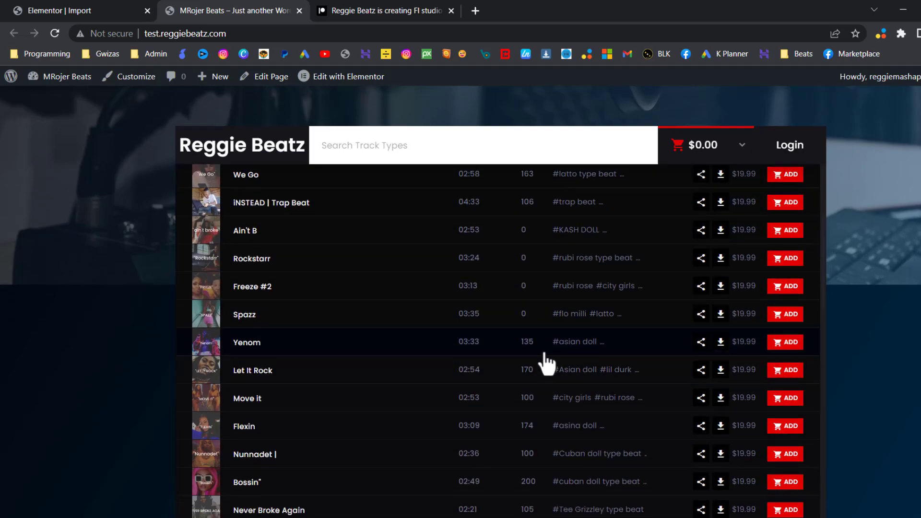